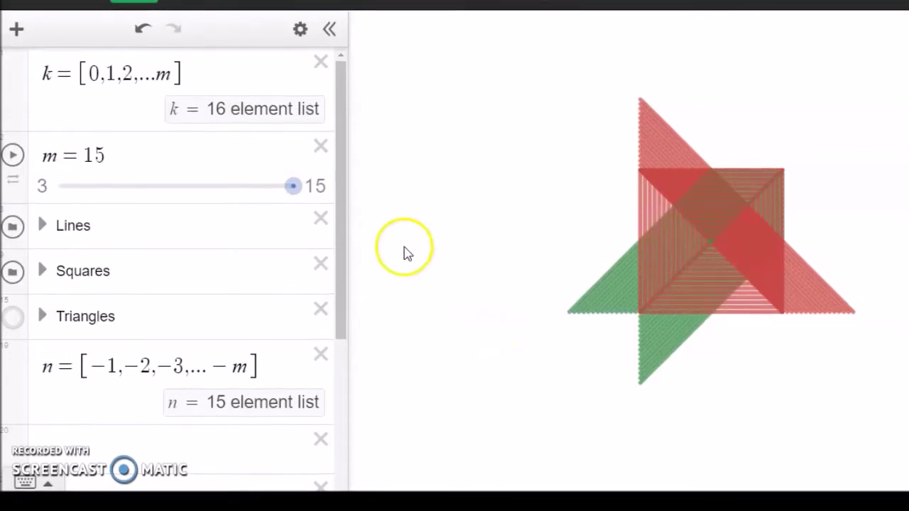
# Animate slider m, pause it at 4.8, then drag it up to about 11.4.
pyautogui.click(13, 155)
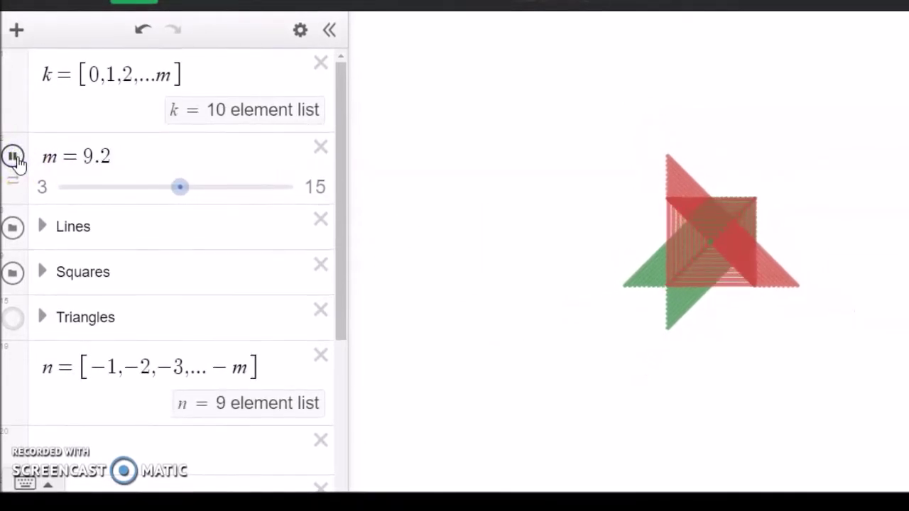
pyautogui.click(12, 156)
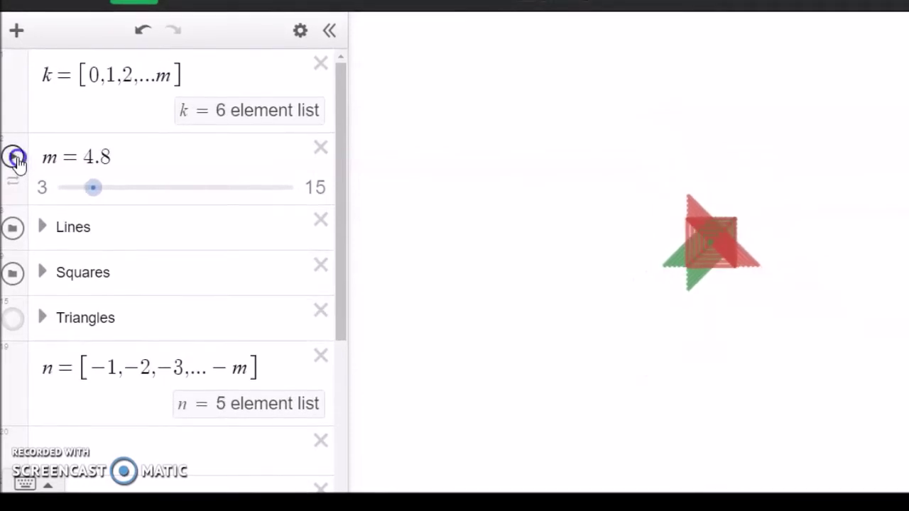
pyautogui.moveTo(94, 188); pyautogui.dragTo(287, 190)
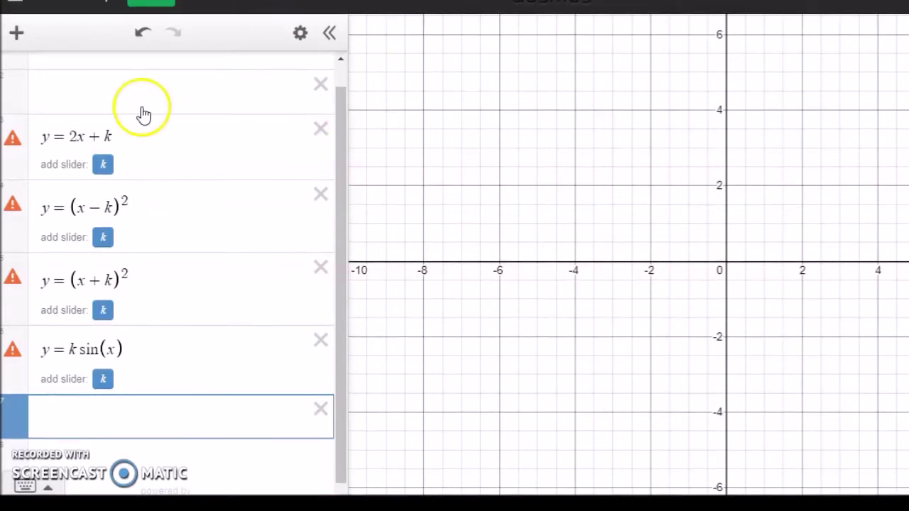
# Enter the line y = 3x + 3 in the top expression row.
pyautogui.moveTo(337, 116); pyautogui.dragTo(347, 69)
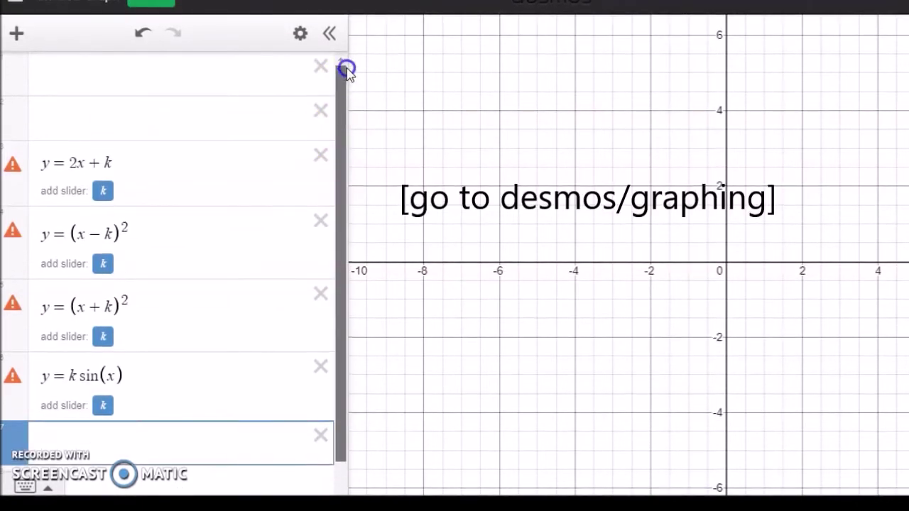
pyautogui.click(81, 74)
pyautogui.click(80, 132)
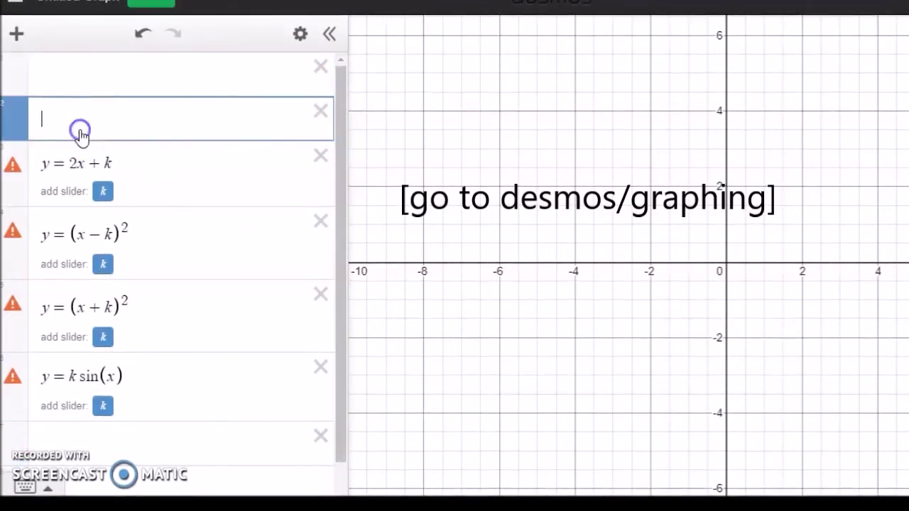
pyautogui.click(84, 77)
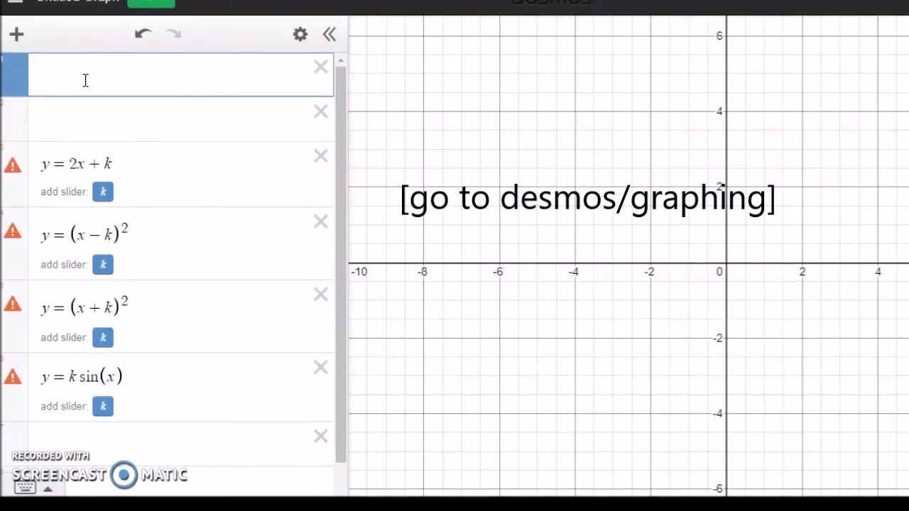
pyautogui.write('y = ')
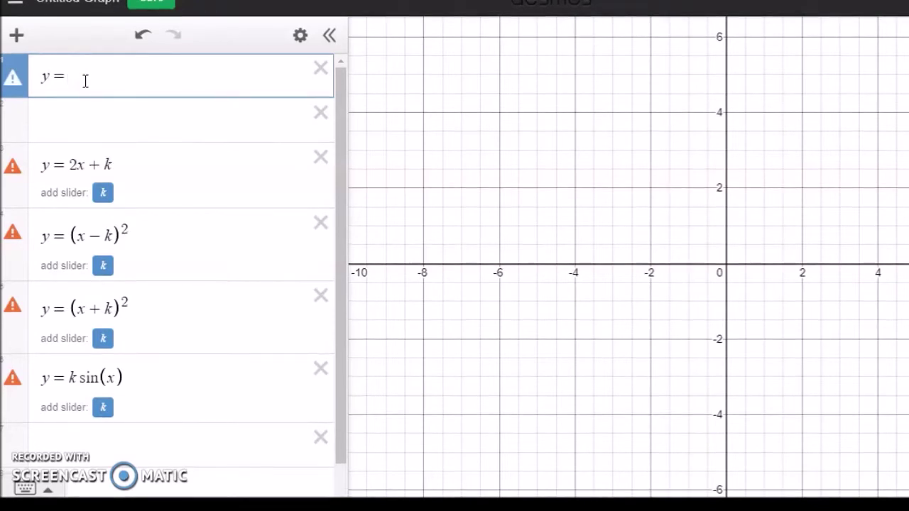
pyautogui.write('3x ')
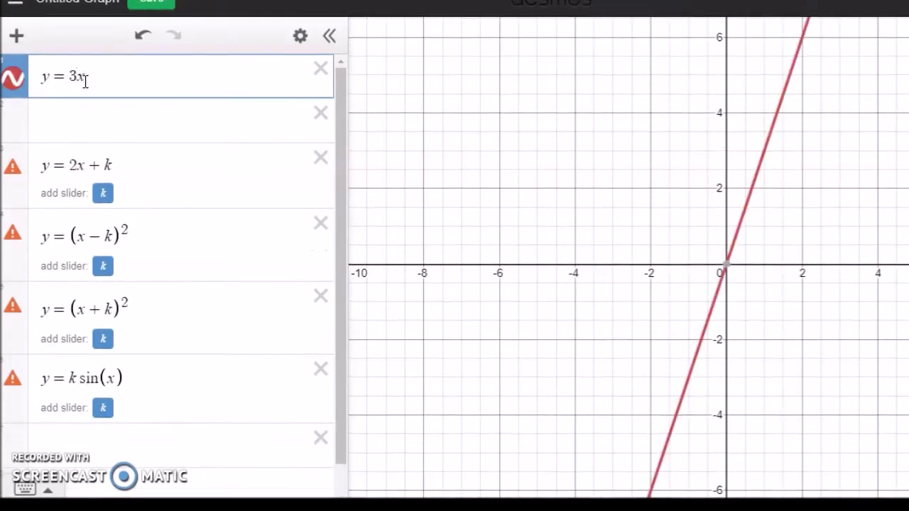
pyautogui.write('+ 3')
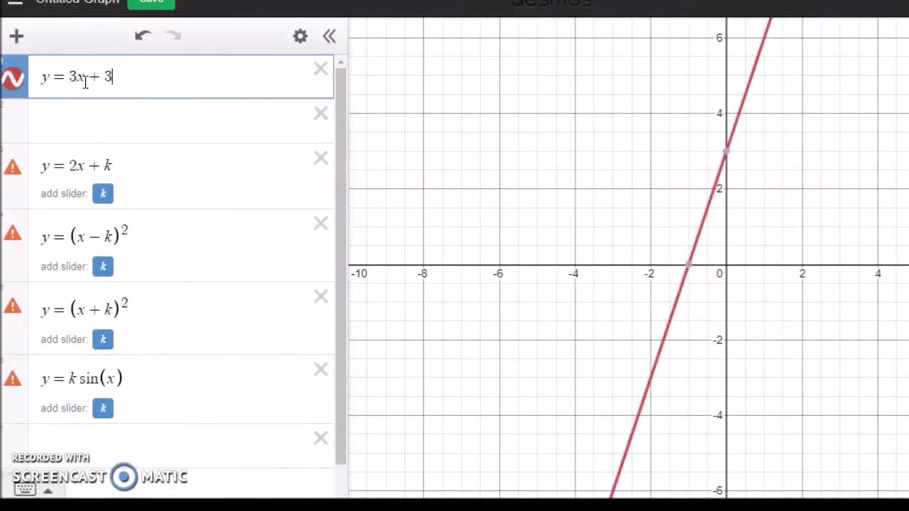
pyautogui.press('Return')
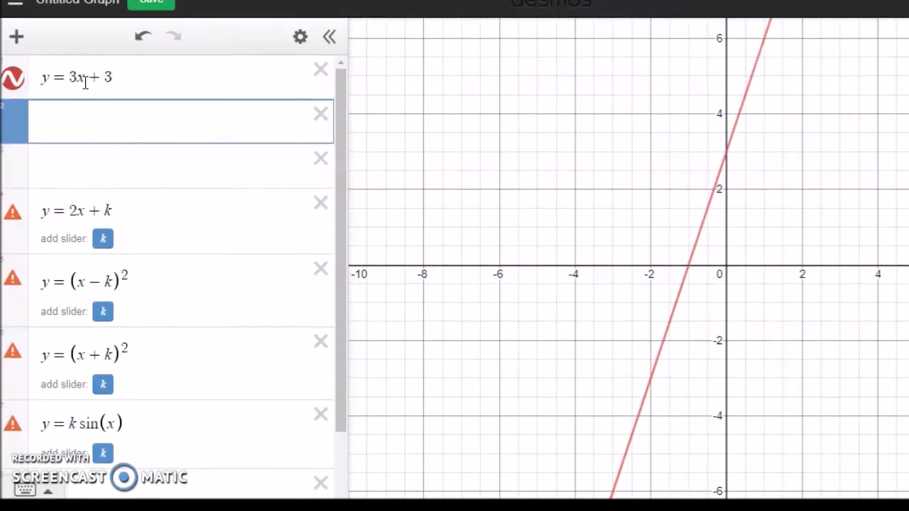
# Add the parabola y = x^2 below the line.
pyautogui.write('y=x^2')
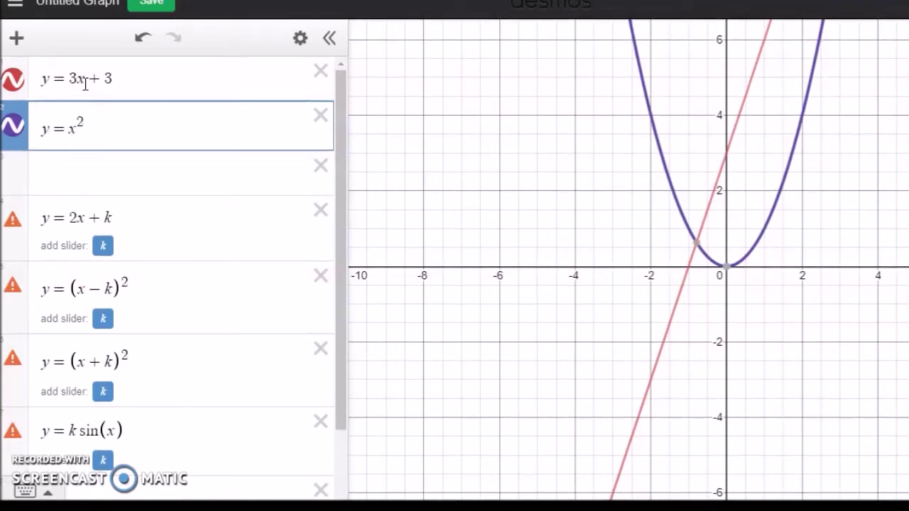
pyautogui.click(88, 164)
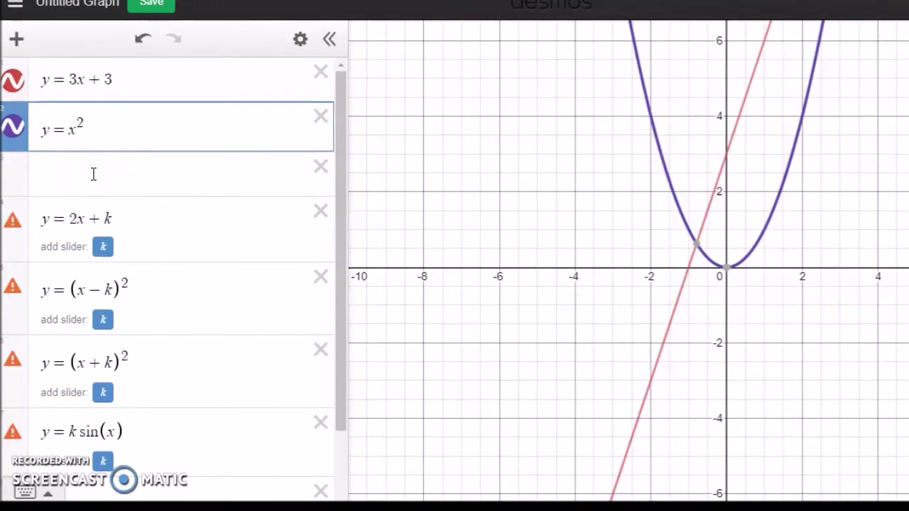
pyautogui.click(93, 174)
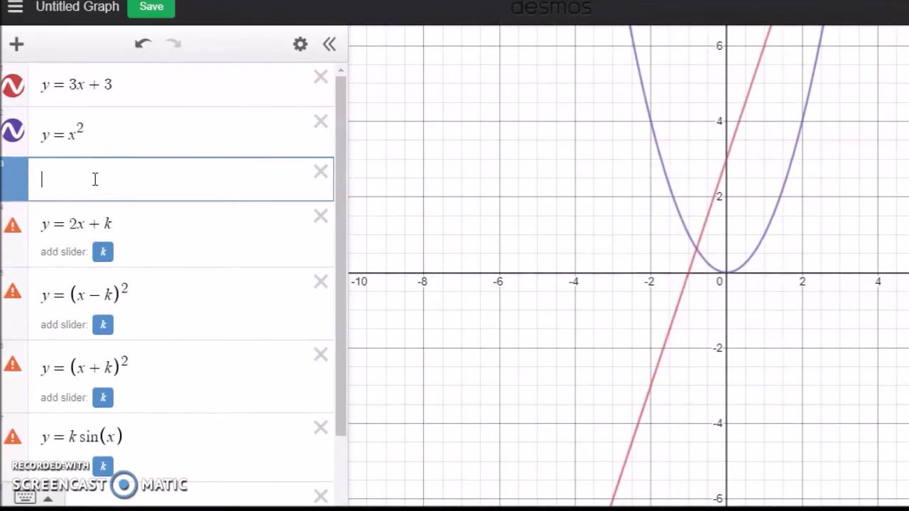
# Type k= in the empty third row and bring up the math keypad.
pyautogui.moveTo(340, 199); pyautogui.dragTo(340, 251)
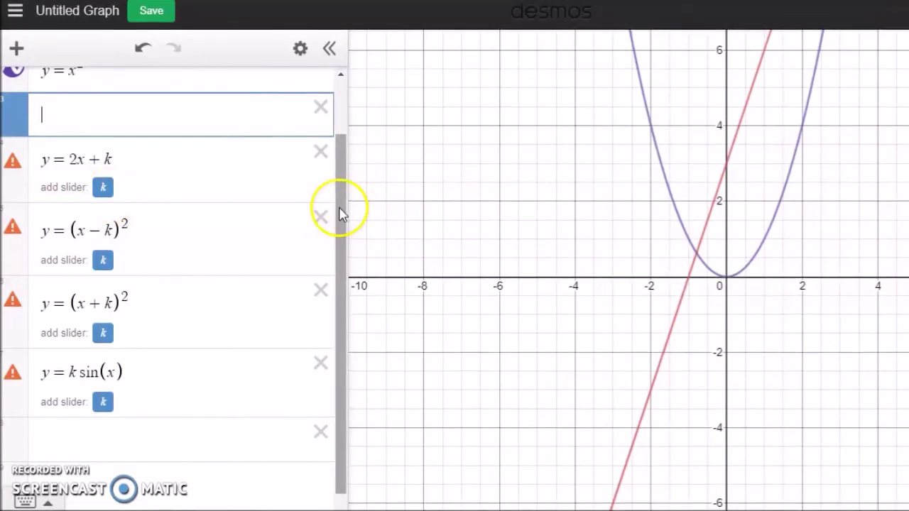
pyautogui.scroll(1, 340, 211)
pyautogui.moveTo(340, 211); pyautogui.dragTo(340, 163)
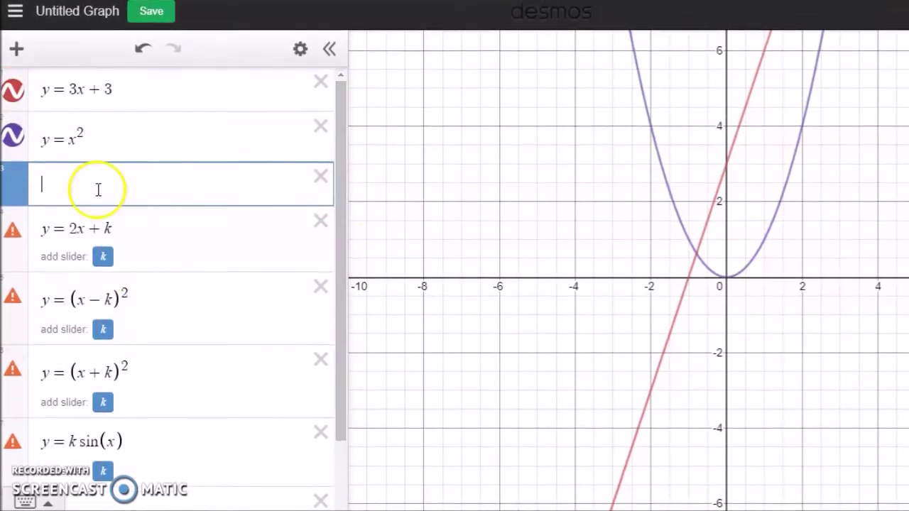
pyautogui.click(96, 190)
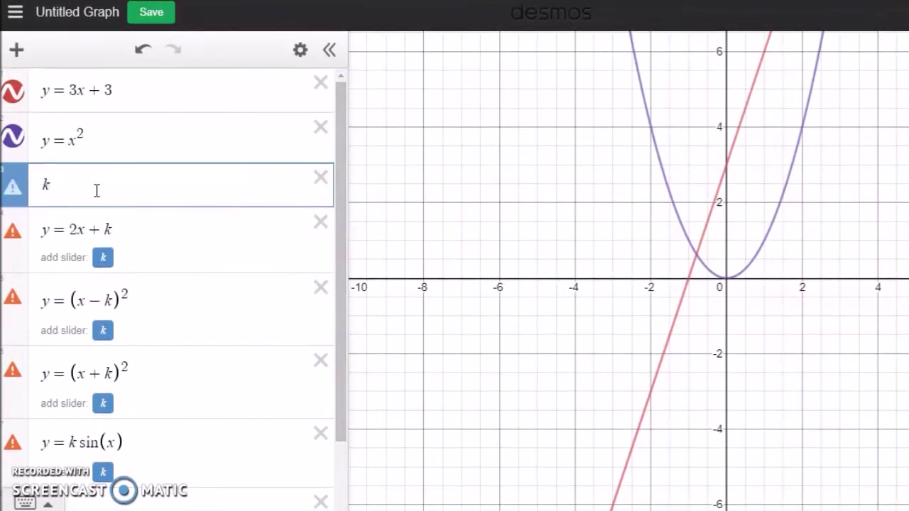
pyautogui.write('k=')
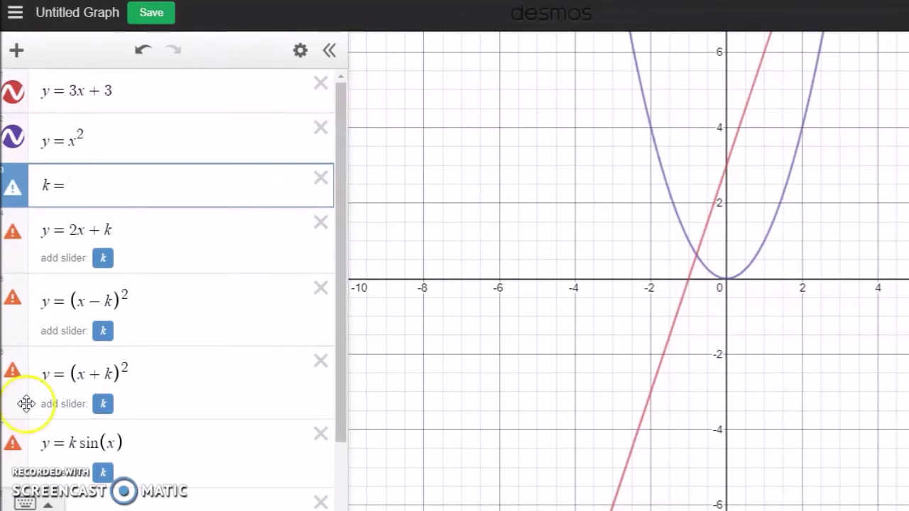
pyautogui.click(46, 505)
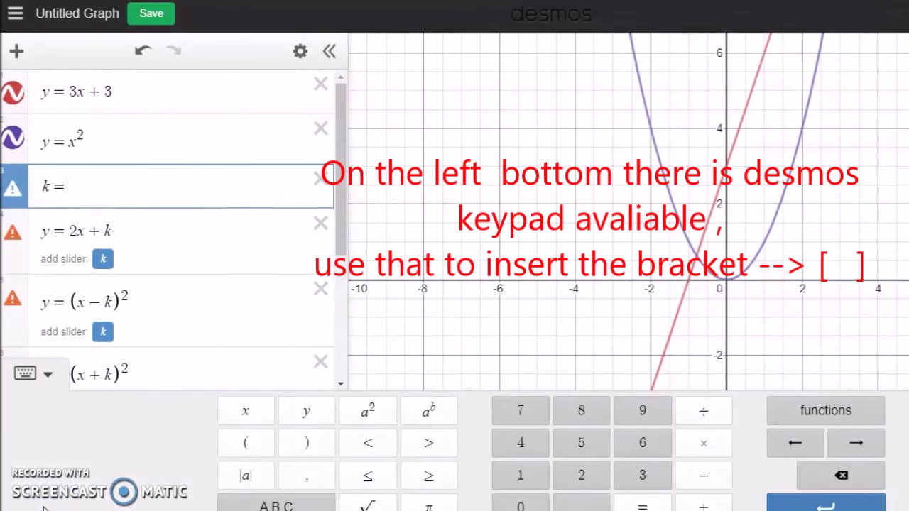
# Define k as the list [1,2,3,...20] and add an empty row below it.
pyautogui.click(278, 505)
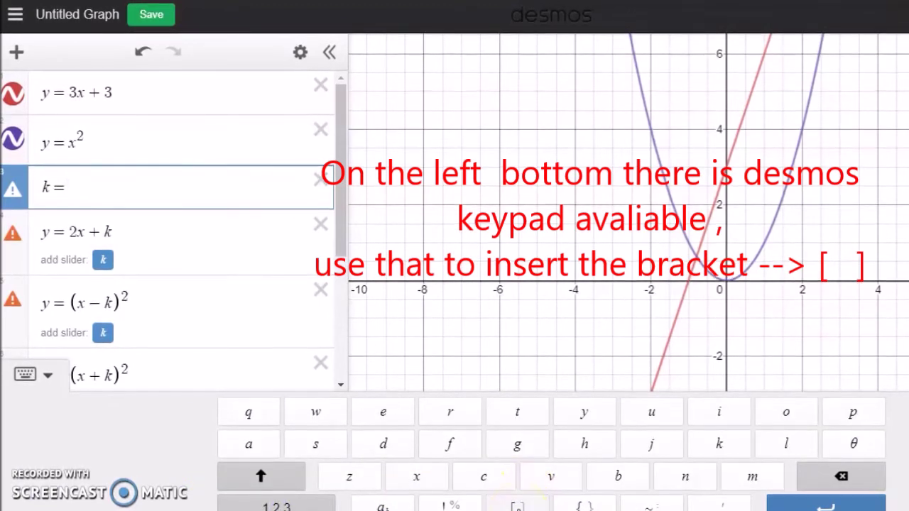
pyautogui.click(517, 505)
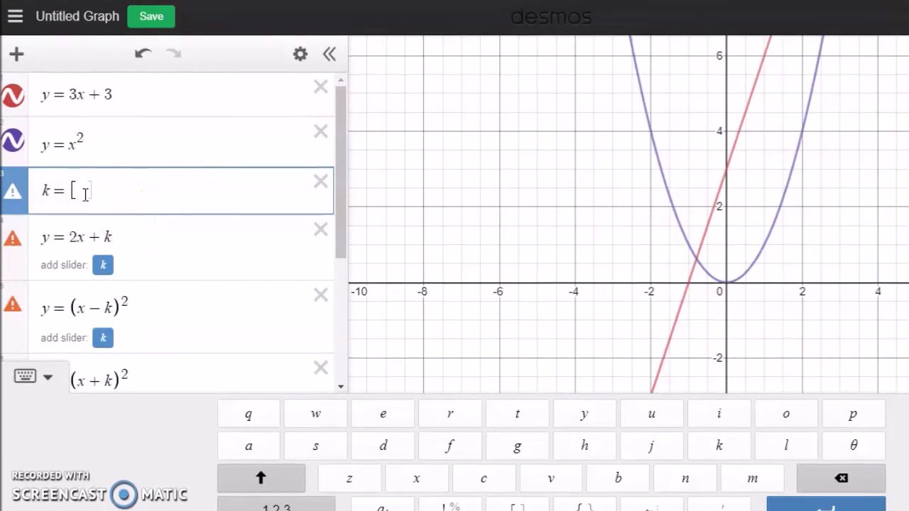
pyautogui.write(',2,')
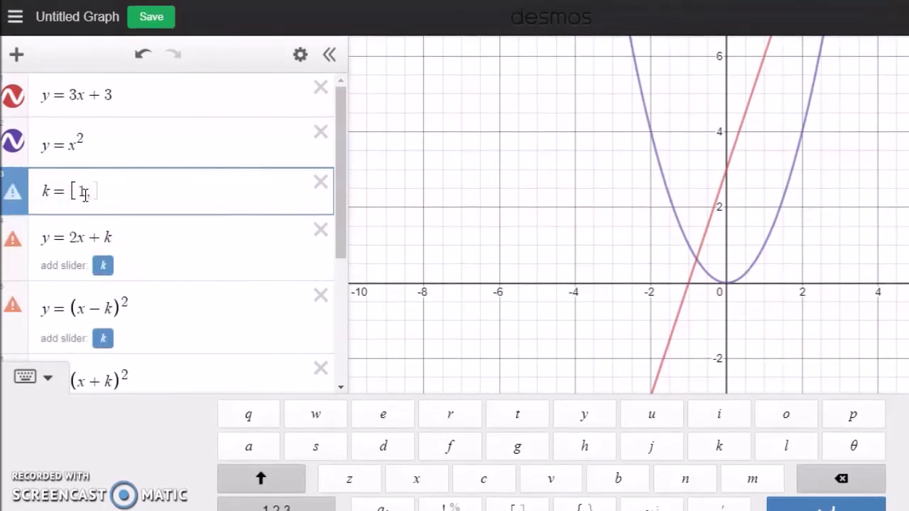
pyautogui.write('3')
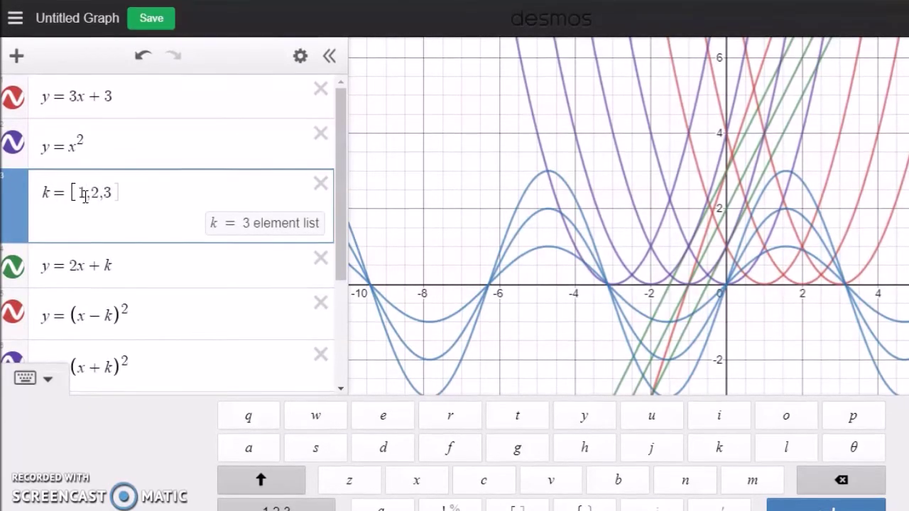
pyautogui.write(',...')
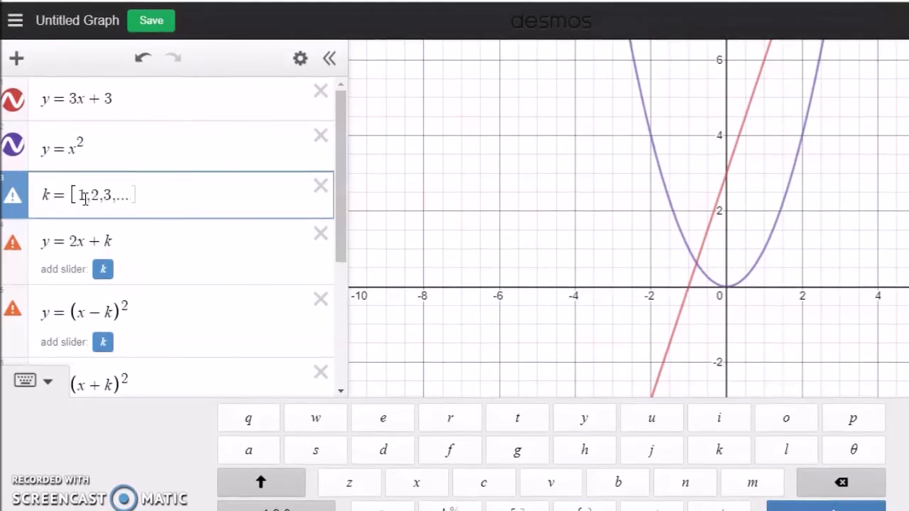
pyautogui.write('20')
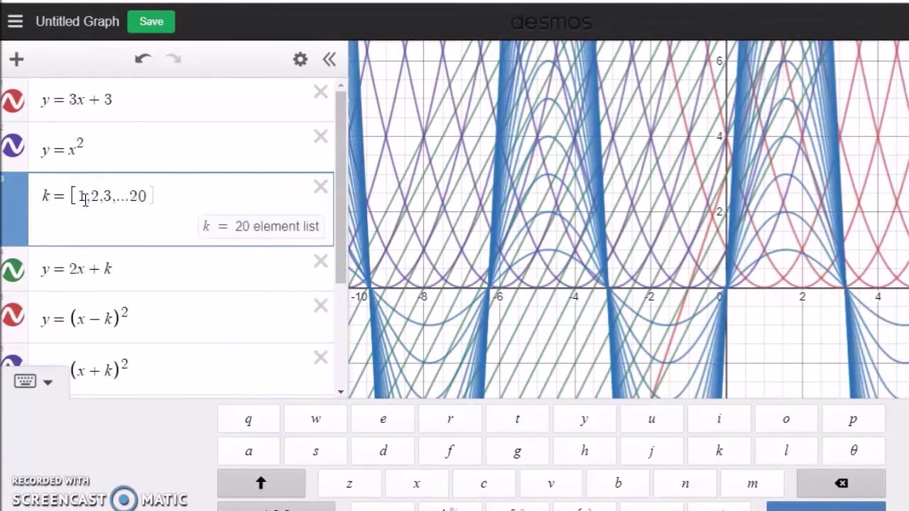
pyautogui.press('Return')
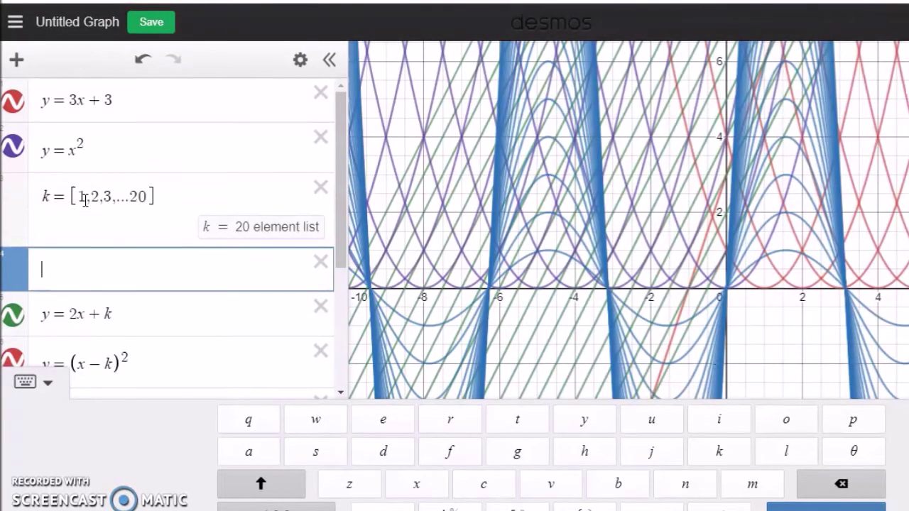
# Hide both parabola families, the k sin(x) curves, y = x² and y = 3x + 3.
pyautogui.click(48, 384)
pyautogui.click(14, 362)
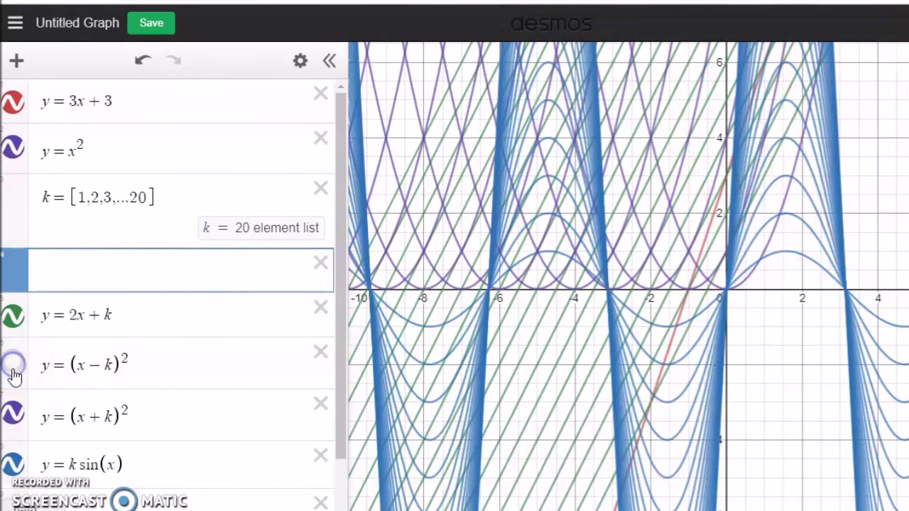
pyautogui.click(13, 414)
pyautogui.click(13, 464)
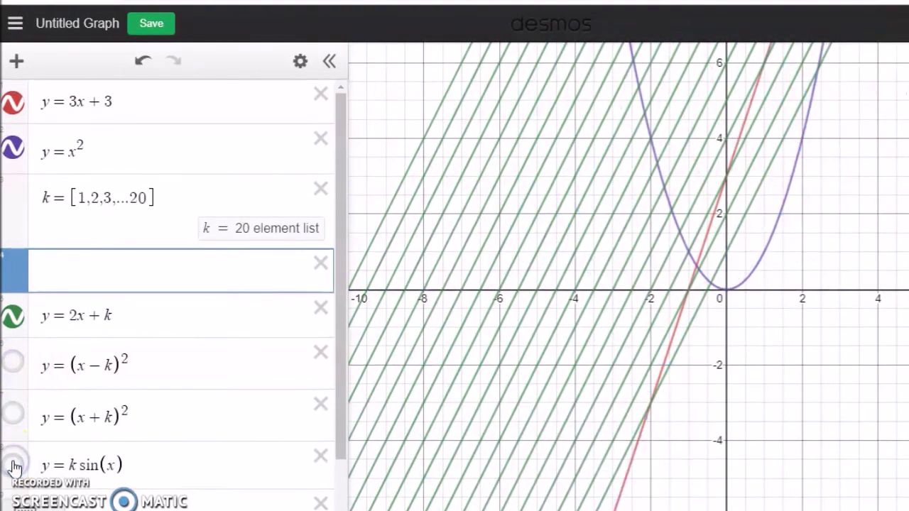
pyautogui.click(14, 149)
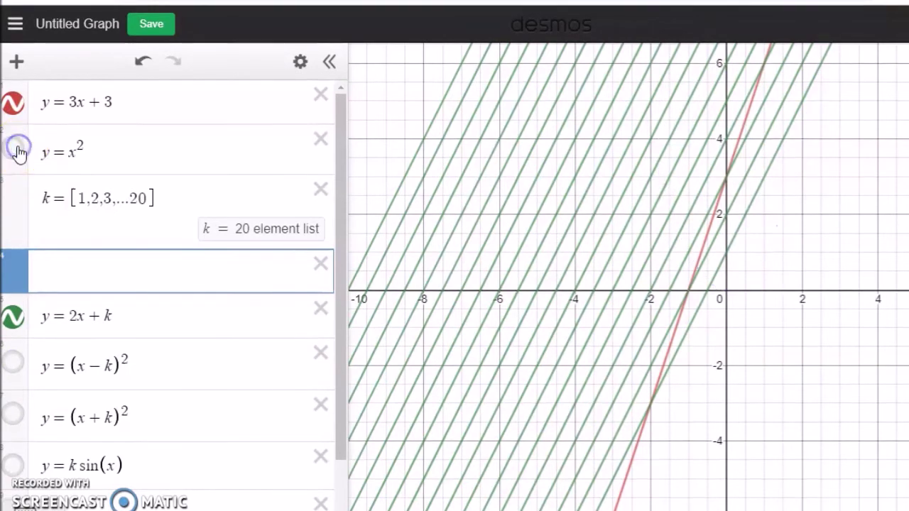
pyautogui.click(17, 104)
pyautogui.moveTo(341, 197); pyautogui.dragTo(340, 259)
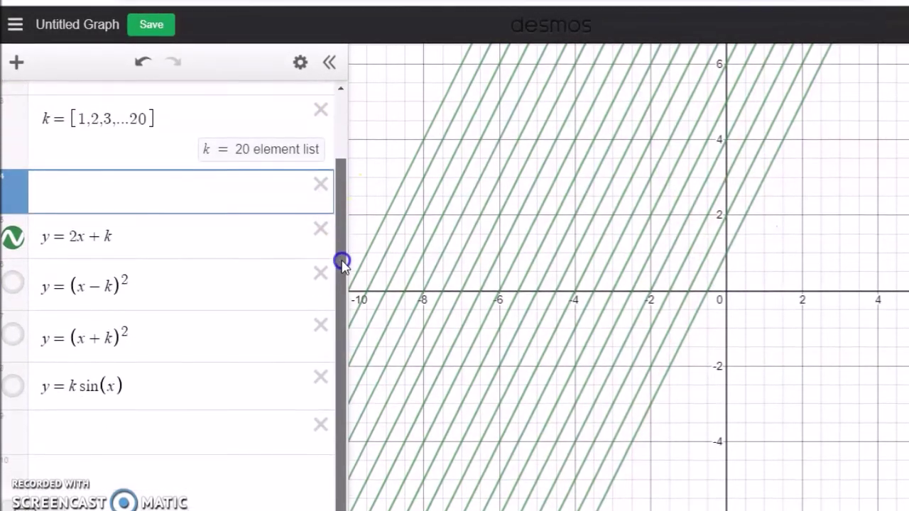
pyautogui.click(95, 241)
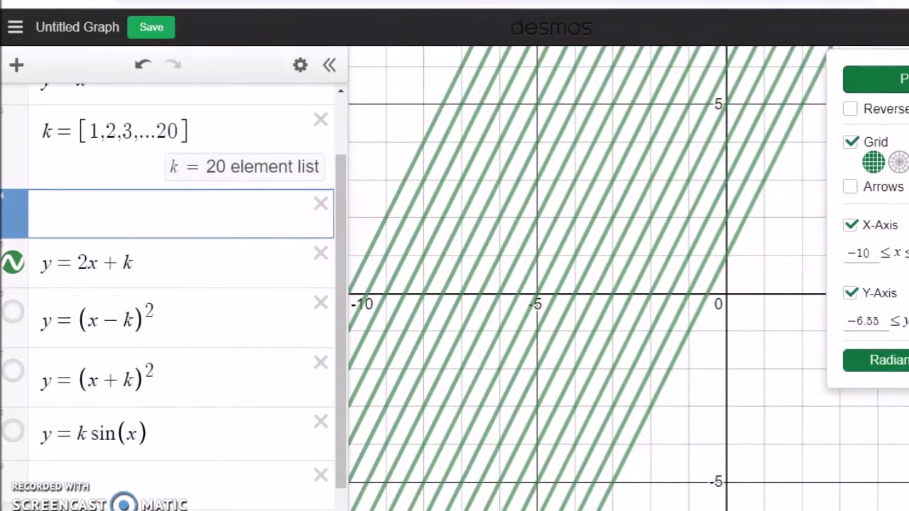
# Hide the green y = 2x + k lines and show the red y = (x − k)² parabolas.
pyautogui.click(738, 351)
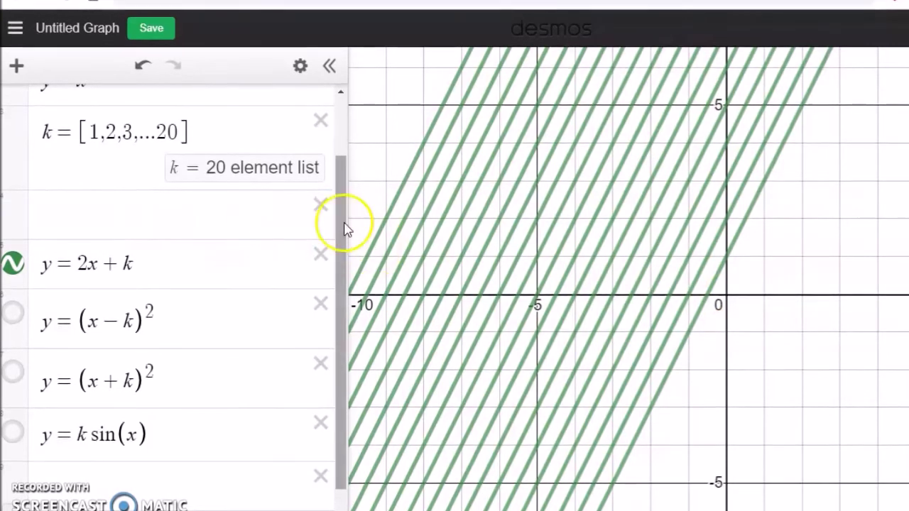
pyautogui.moveTo(345, 228); pyautogui.dragTo(340, 206)
pyautogui.click(14, 266)
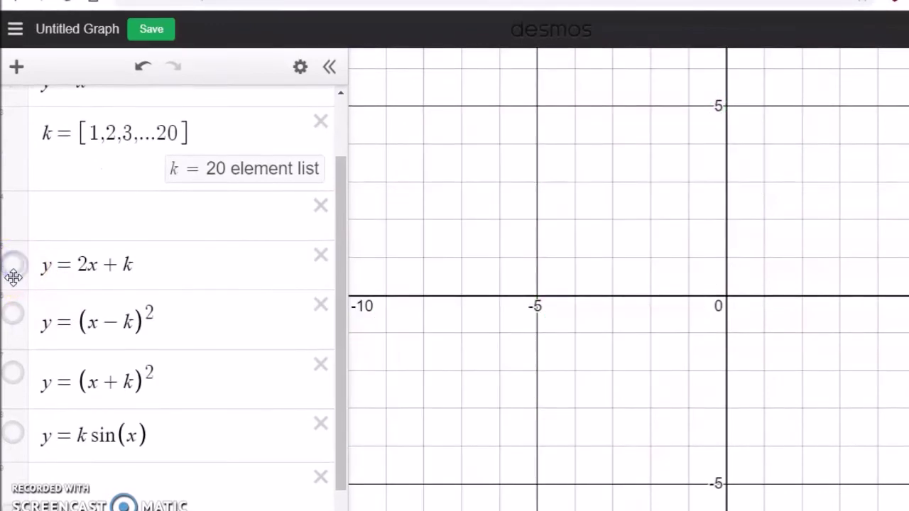
pyautogui.click(15, 318)
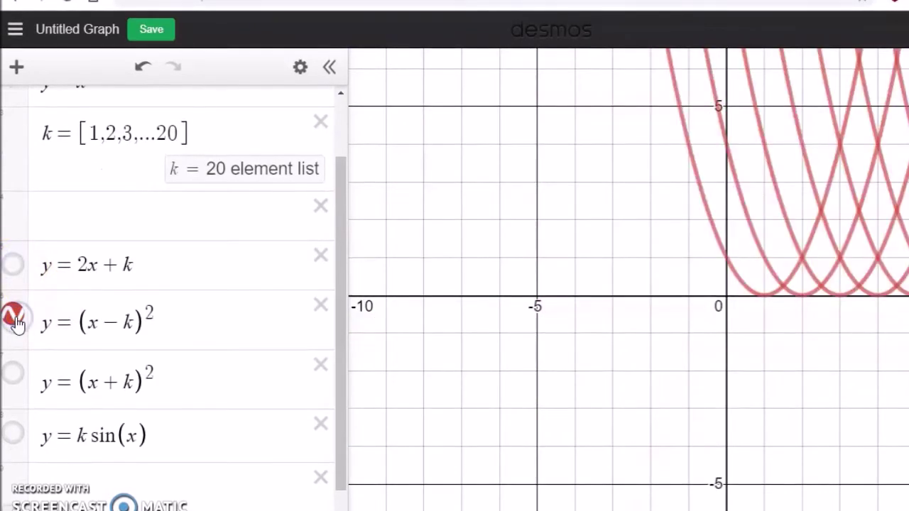
# Toggle y = (x + k)² on and off, hide y = (x − k)², and show the blue k sin(x) curves.
pyautogui.click(14, 382)
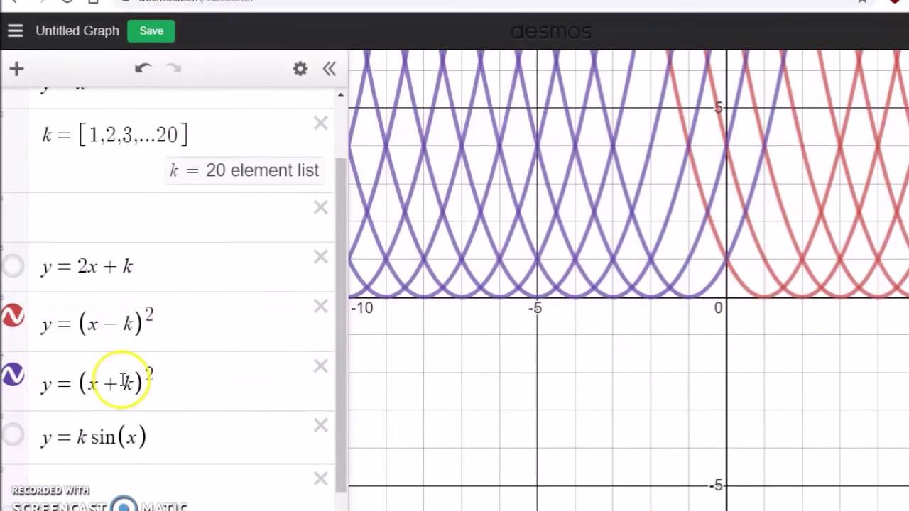
pyautogui.click(14, 376)
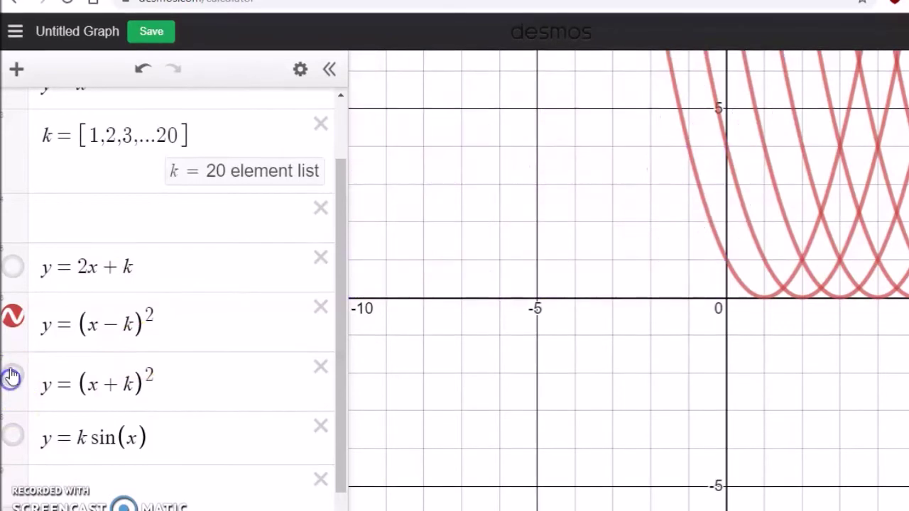
pyautogui.click(12, 318)
pyautogui.click(14, 444)
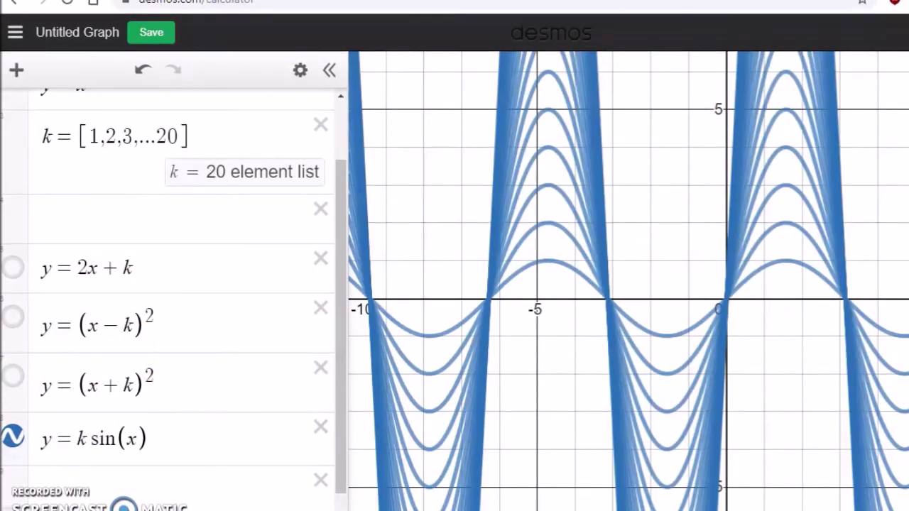
pyautogui.scroll(-4, 721, 305)
pyautogui.scroll(-3, 725, 299)
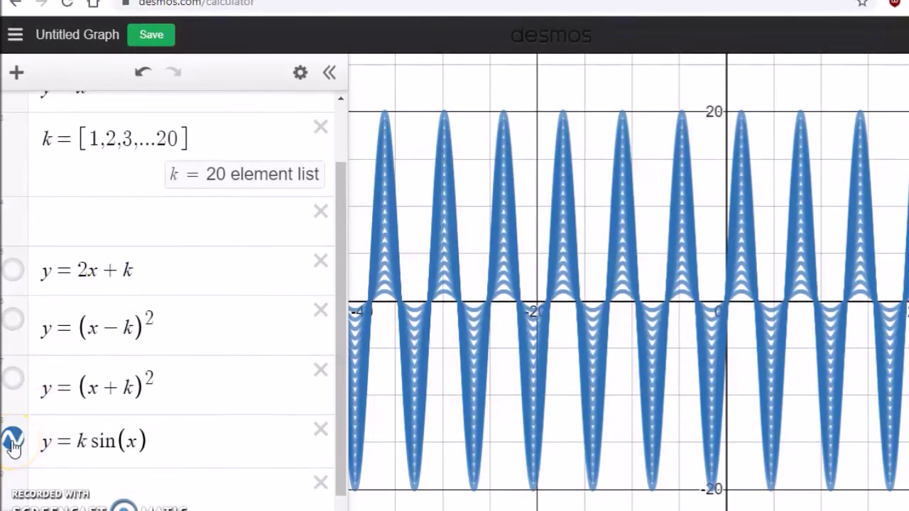
pyautogui.click(98, 222)
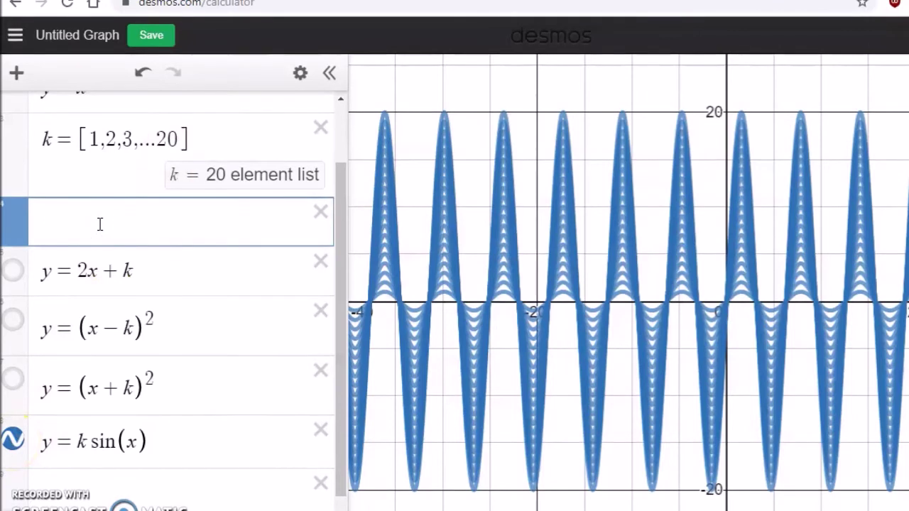
# Create slider m = 2 and set its range limits to 4 and 50.
pyautogui.write('m ')
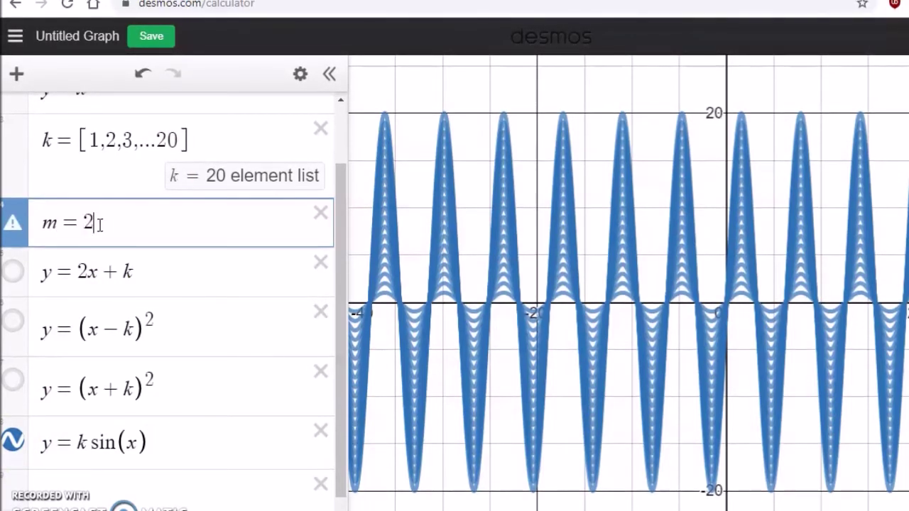
pyautogui.write('= 2')
pyautogui.press('Return')
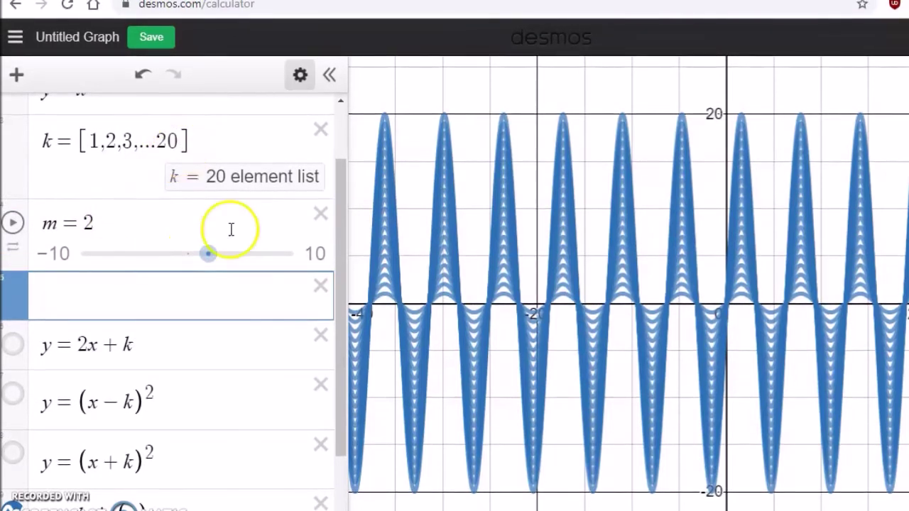
pyautogui.click(300, 74)
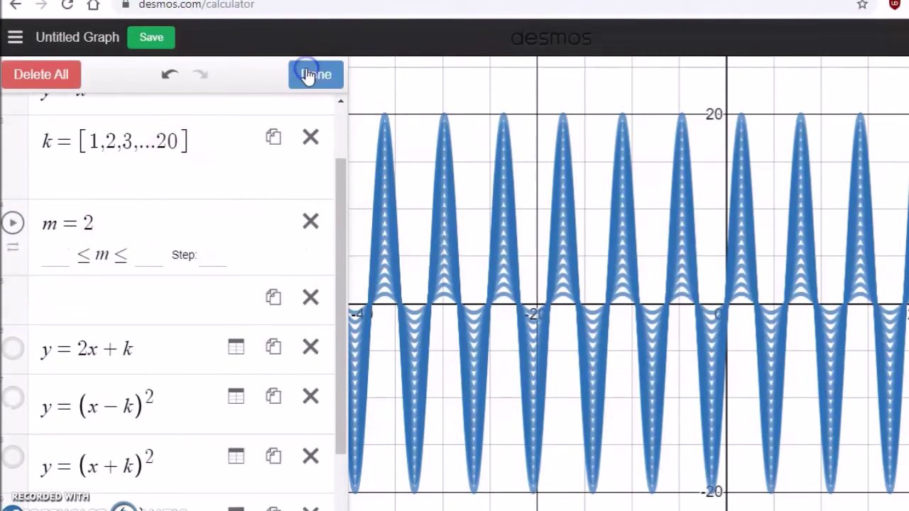
pyautogui.click(74, 260)
pyautogui.write('4')
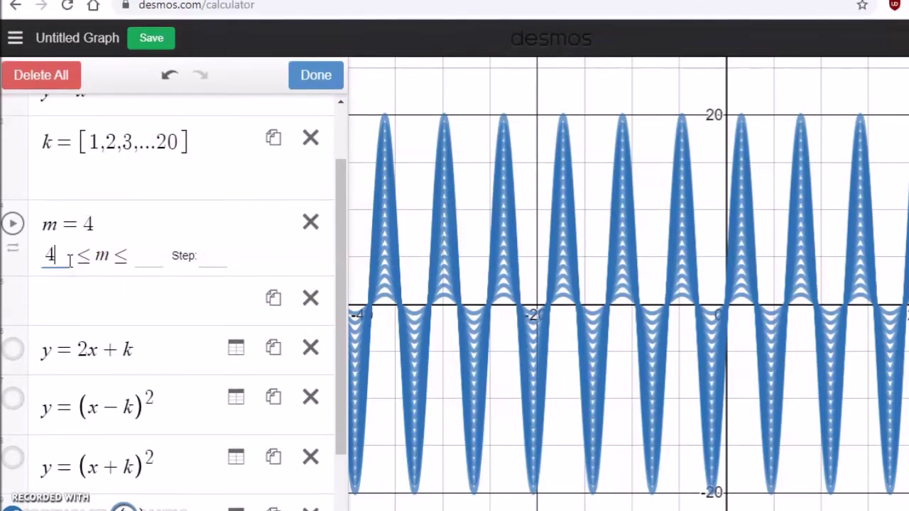
pyautogui.click(136, 256)
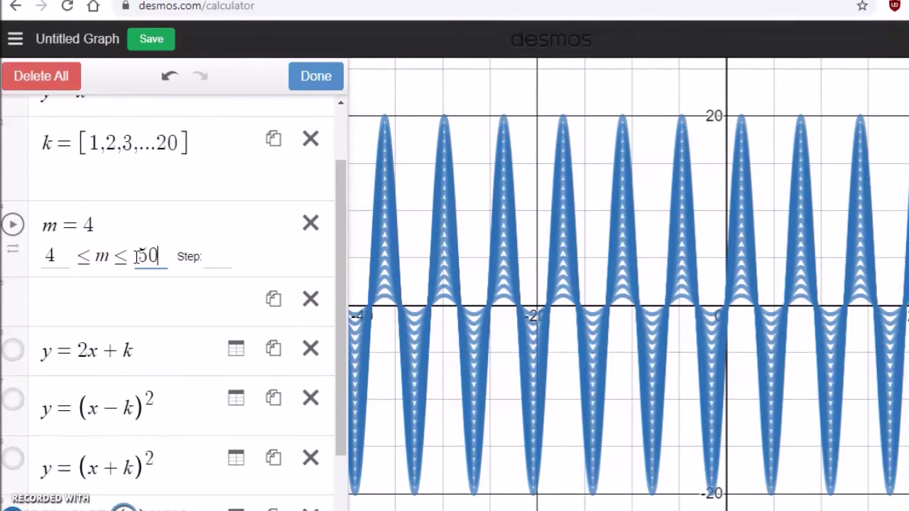
pyautogui.click(305, 85)
# Change list k to [1,2,3,...m] so it ends at m.
pyautogui.click(178, 144)
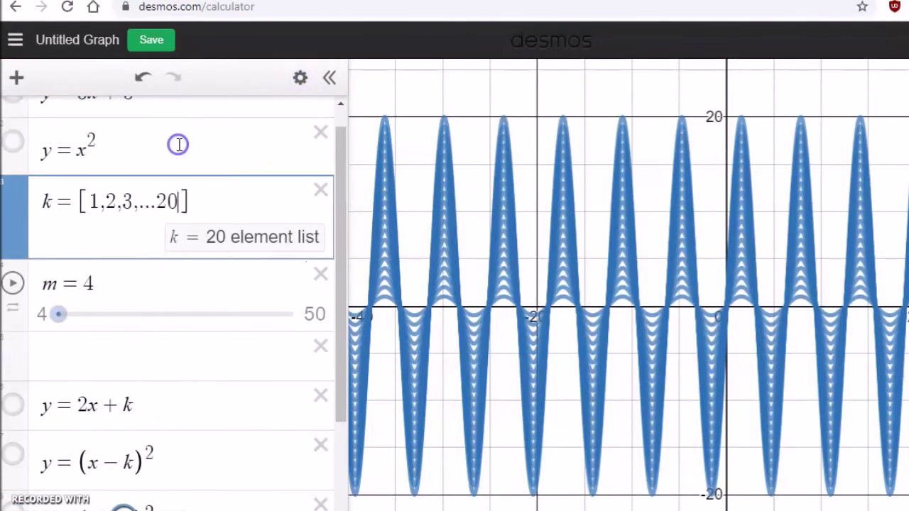
pyautogui.press('BackSpace')
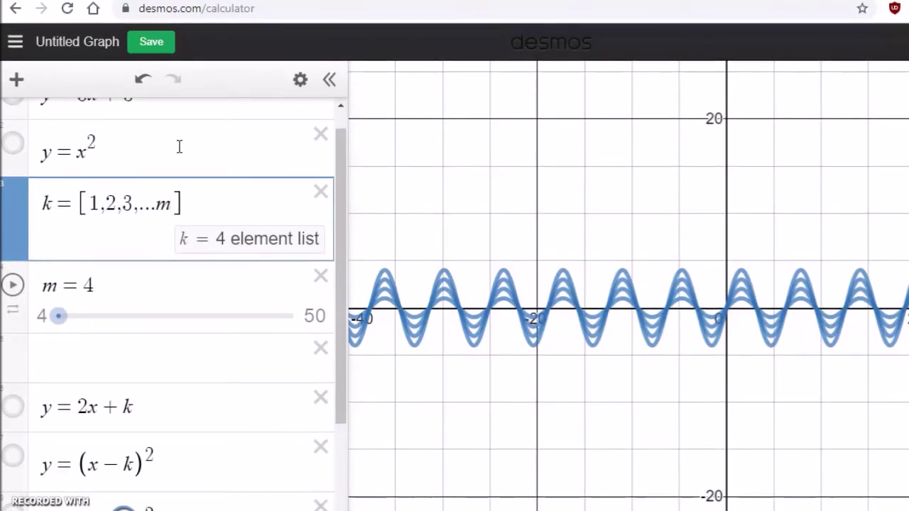
pyautogui.press('Return')
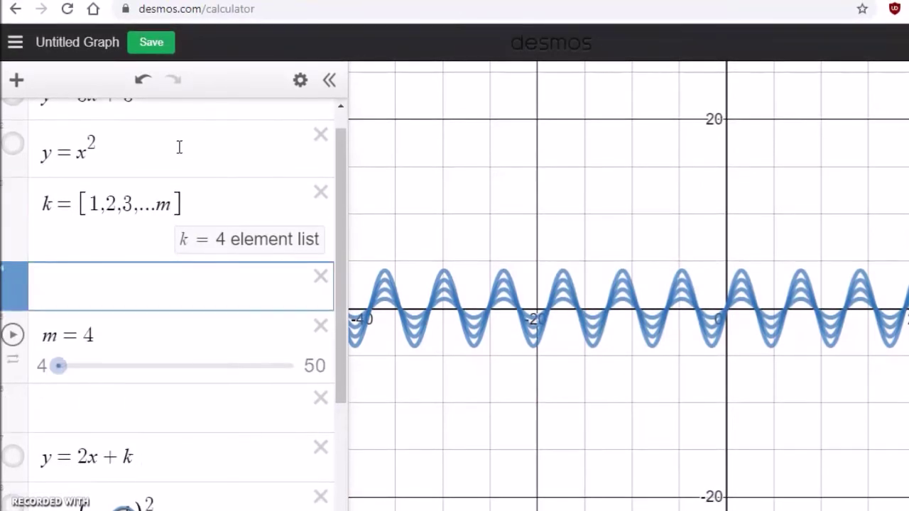
# Animate slider m, drag it lower, then pause it.
pyautogui.click(14, 336)
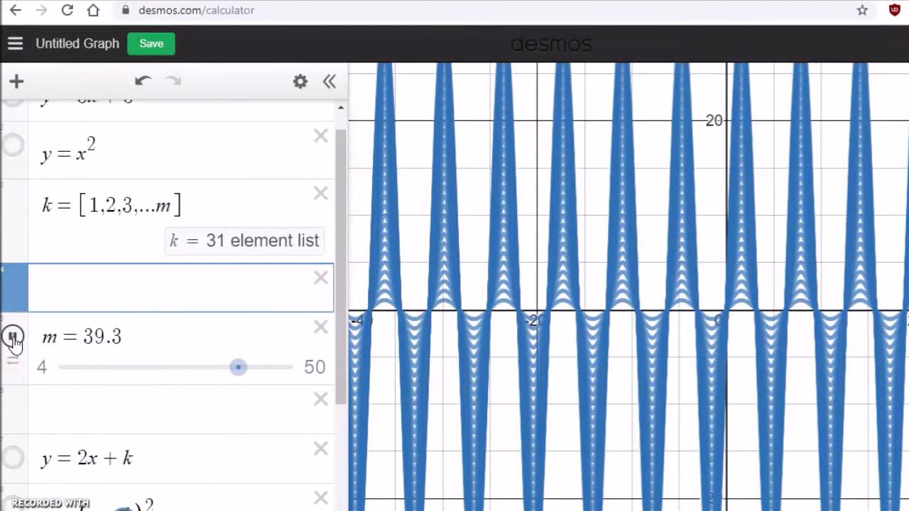
pyautogui.moveTo(270, 367); pyautogui.dragTo(171, 369)
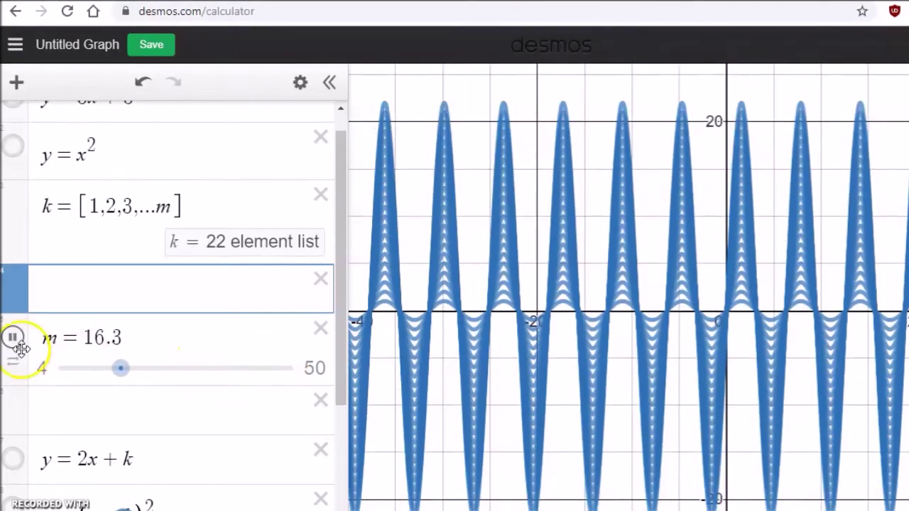
pyautogui.click(13, 336)
pyautogui.moveTo(345, 284); pyautogui.dragTo(339, 408)
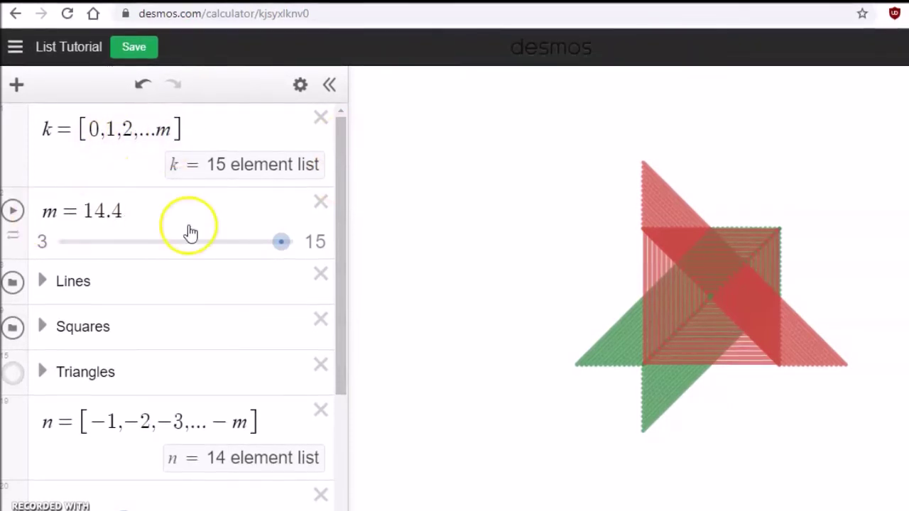
# Lower m, hide the Squares group leaving only Lines visible, and start m animating.
pyautogui.moveTo(277, 243); pyautogui.dragTo(97, 245)
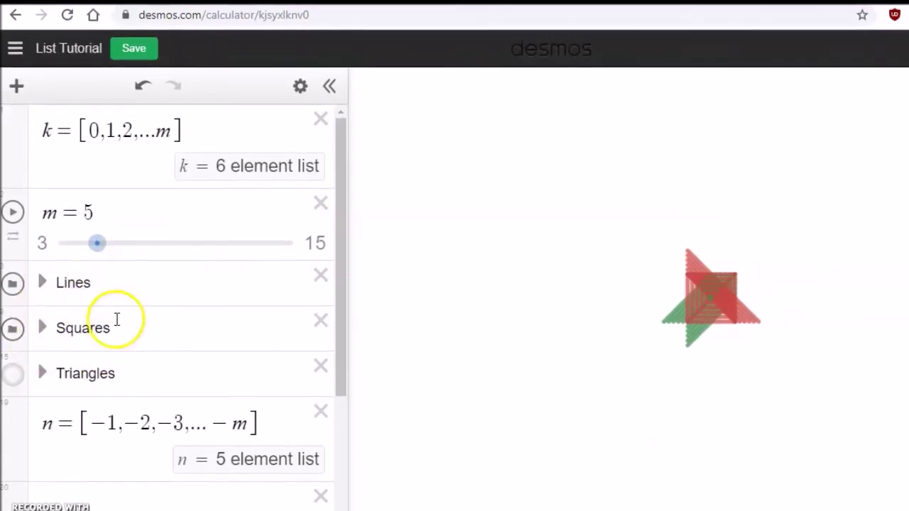
pyautogui.click(13, 329)
pyautogui.click(13, 284)
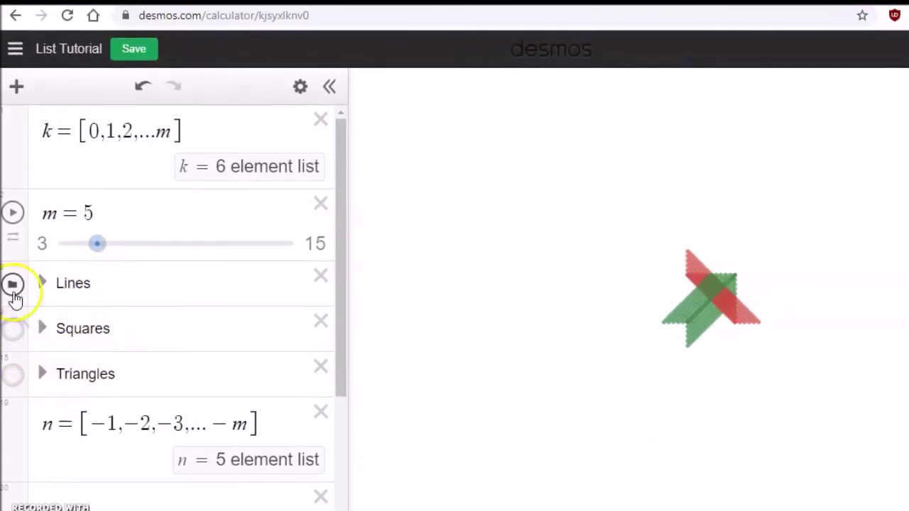
pyautogui.click(14, 288)
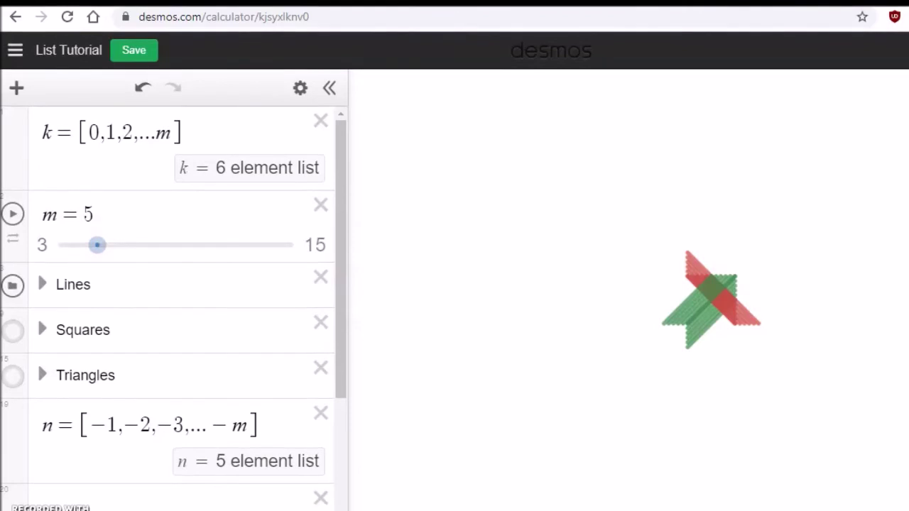
pyautogui.scroll(5, 710, 277)
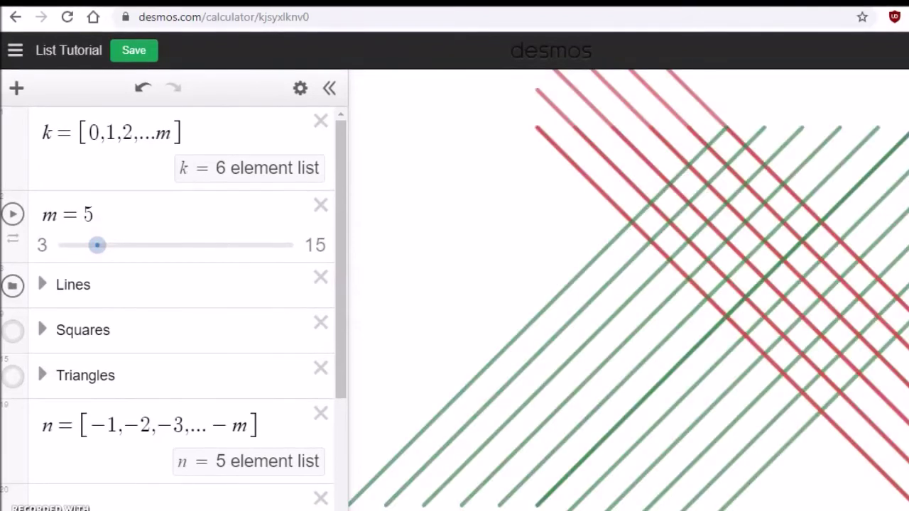
pyautogui.click(13, 215)
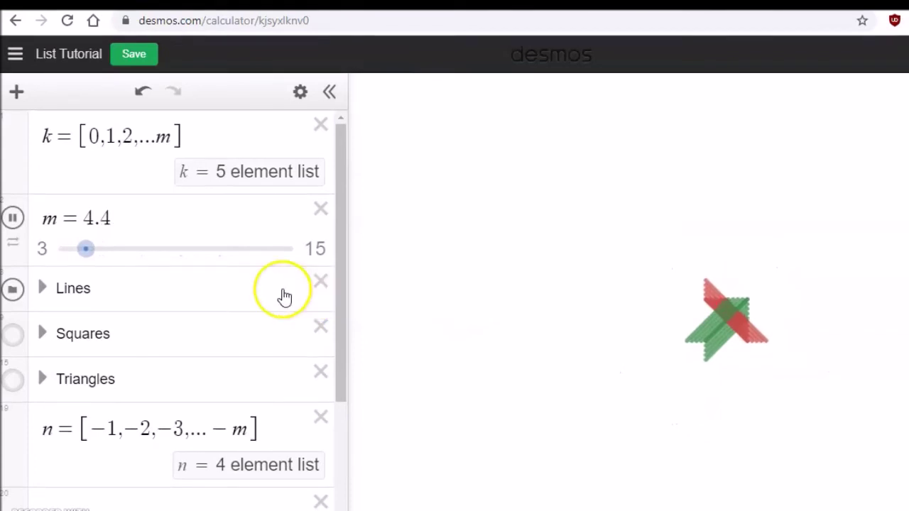
# Pause m, hide the Lines and show only the red Squares, then resume animating m.
pyautogui.click(13, 219)
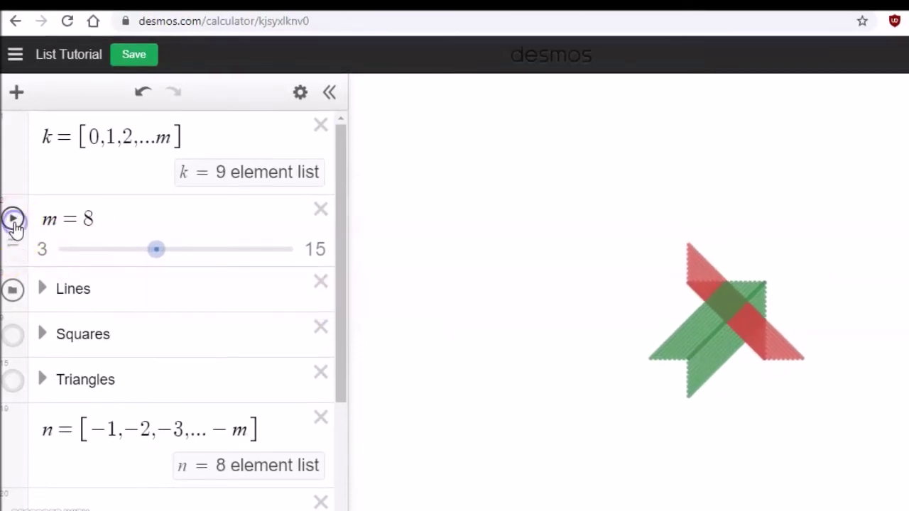
pyautogui.click(13, 292)
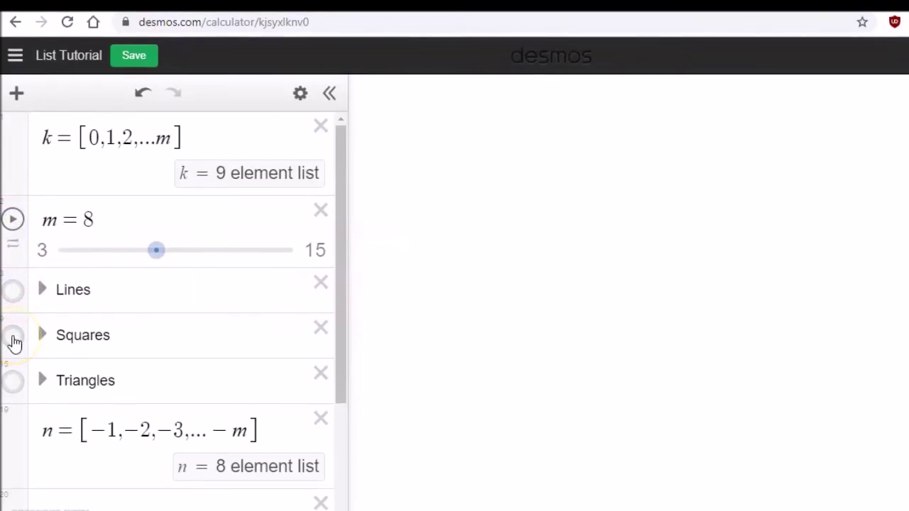
pyautogui.click(13, 338)
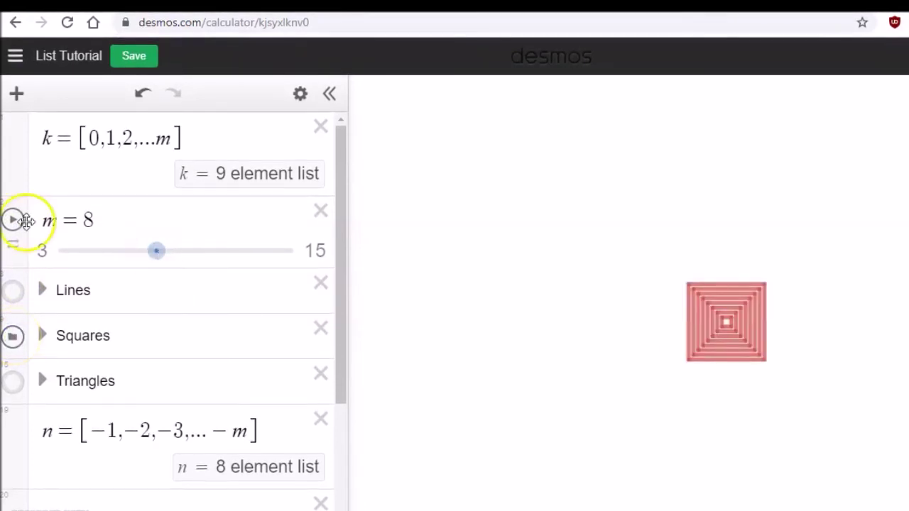
pyautogui.click(14, 220)
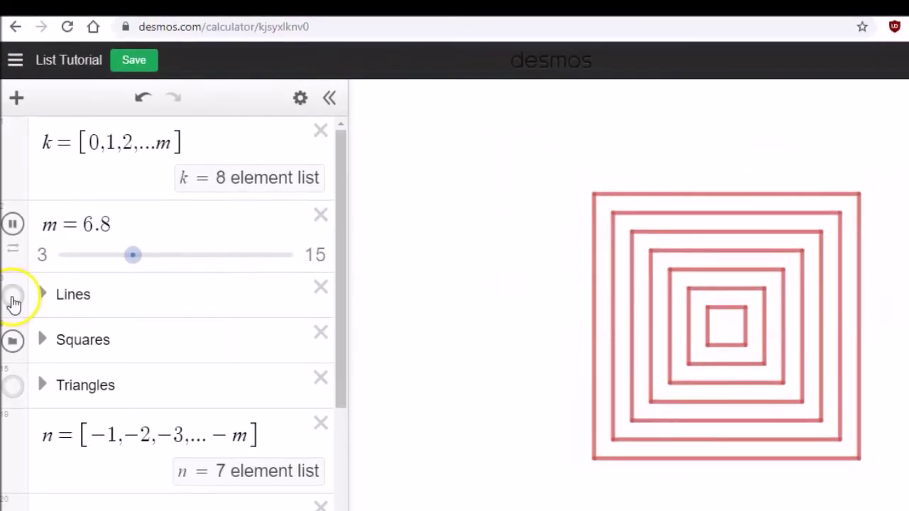
# Add the Lines alongside the growing Squares, then hide both folders to empty the graph.
pyautogui.click(13, 298)
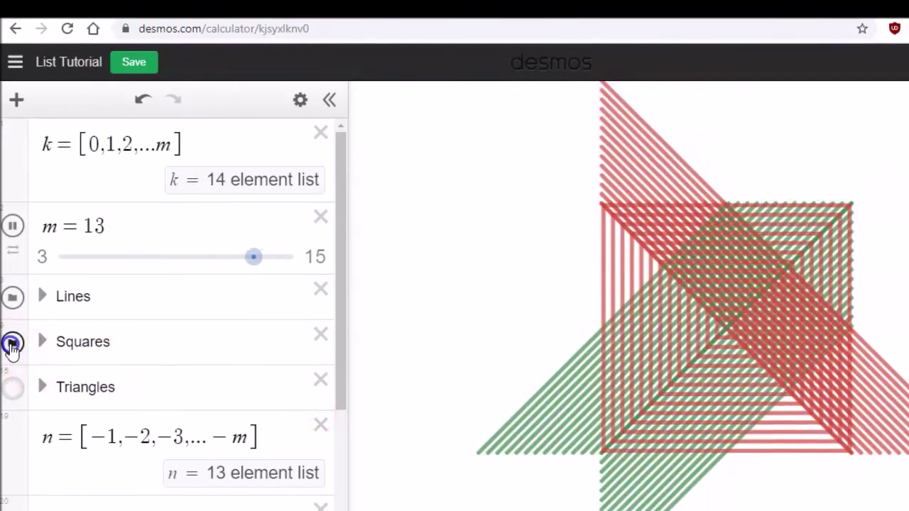
pyautogui.click(12, 343)
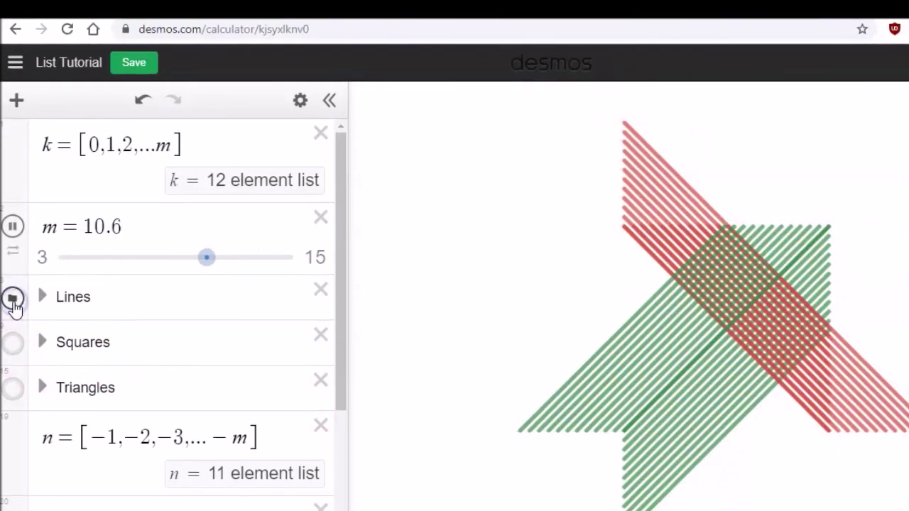
pyautogui.click(13, 300)
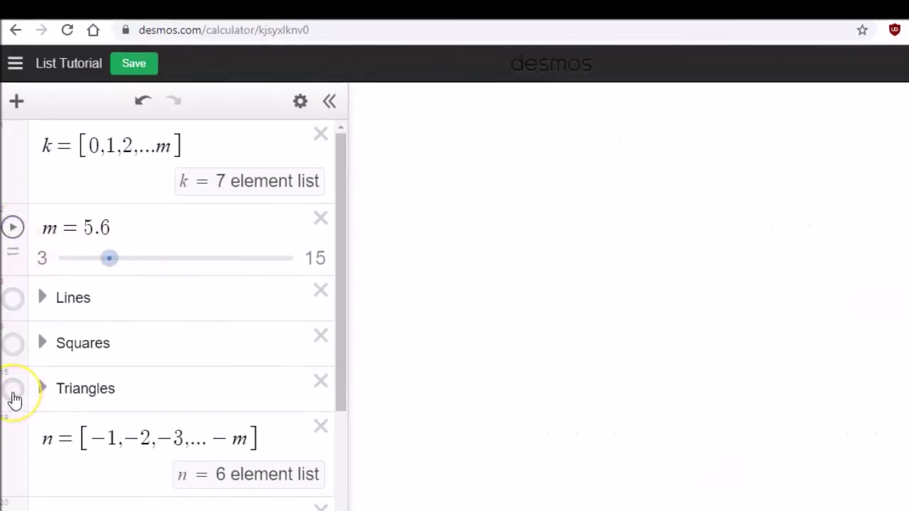
# Show the purple Triangles growing and shrinking with m, then turn the Lines back on.
pyautogui.click(14, 391)
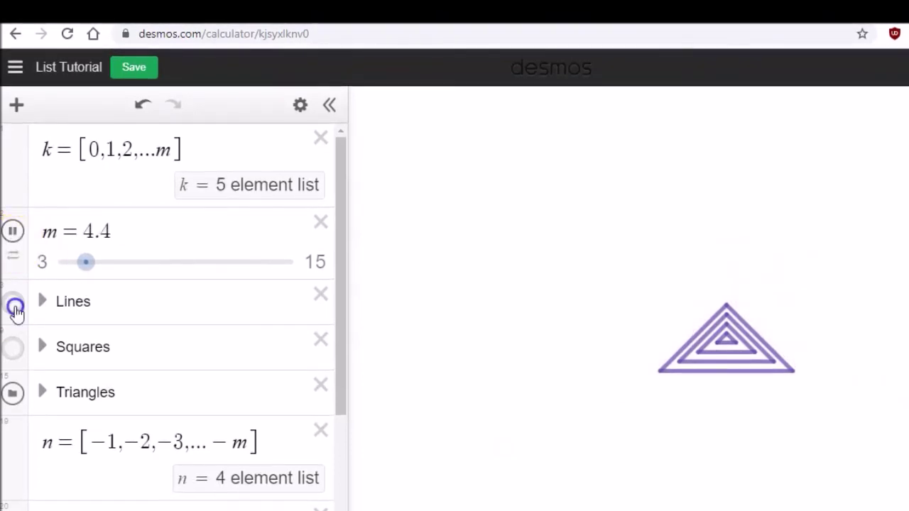
pyautogui.click(13, 304)
# Show the Squares again so Lines, Squares and Triangles overlap, holding m at 9.
pyautogui.click(13, 348)
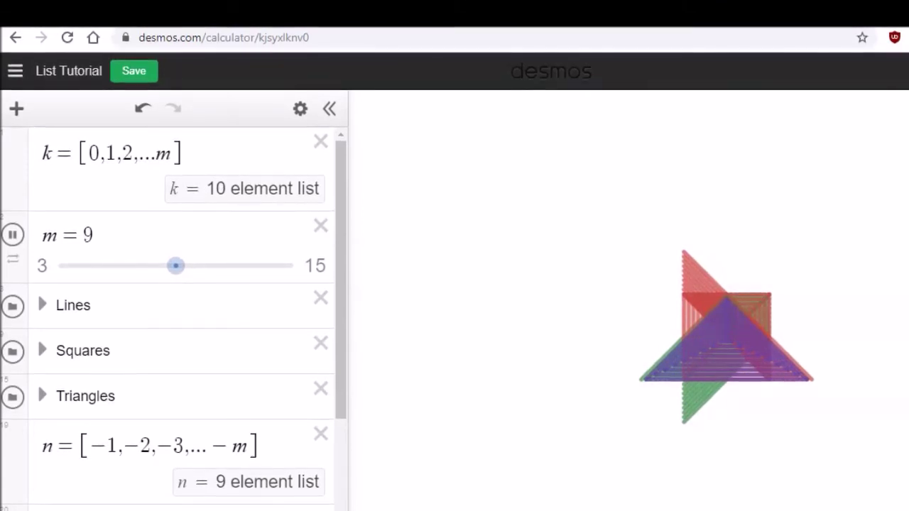
pyautogui.click(12, 236)
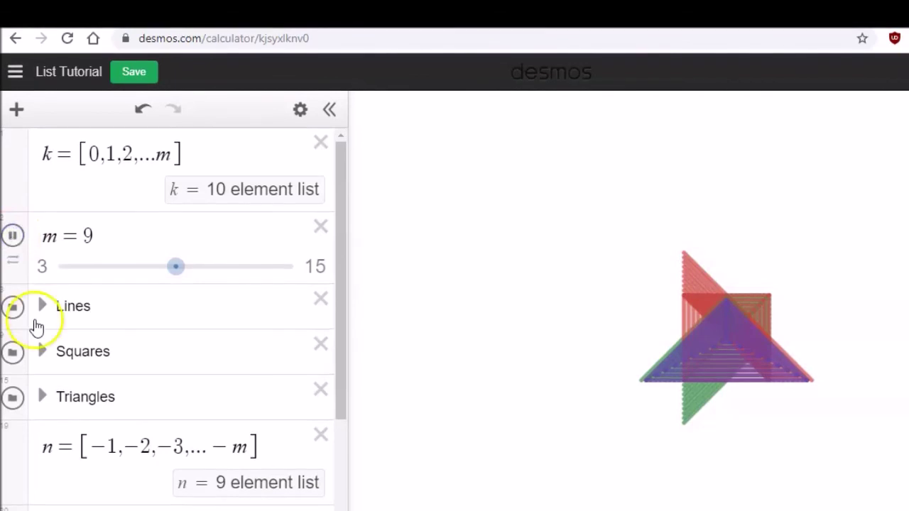